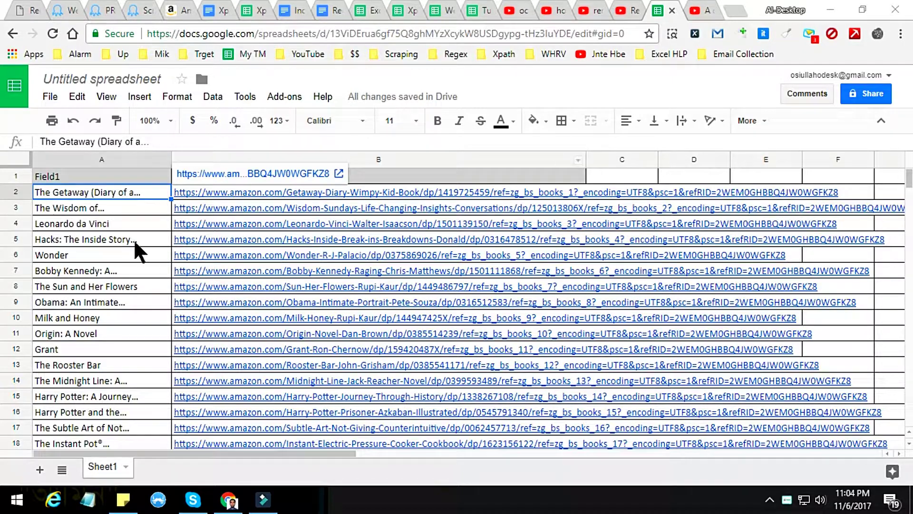
Step: Widen column B so the full Amazon URLs show, then scroll through the list and back up
left_click(132, 212)
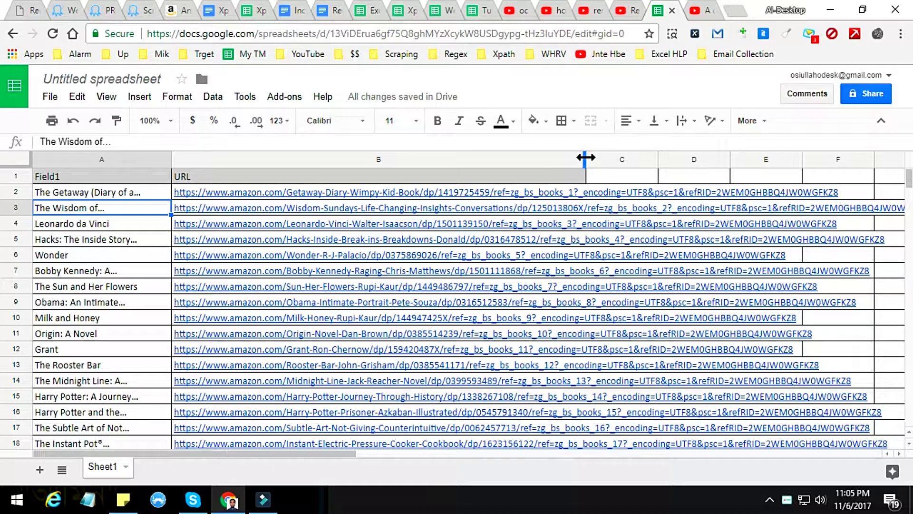
left_click_drag(585, 158, 861, 219)
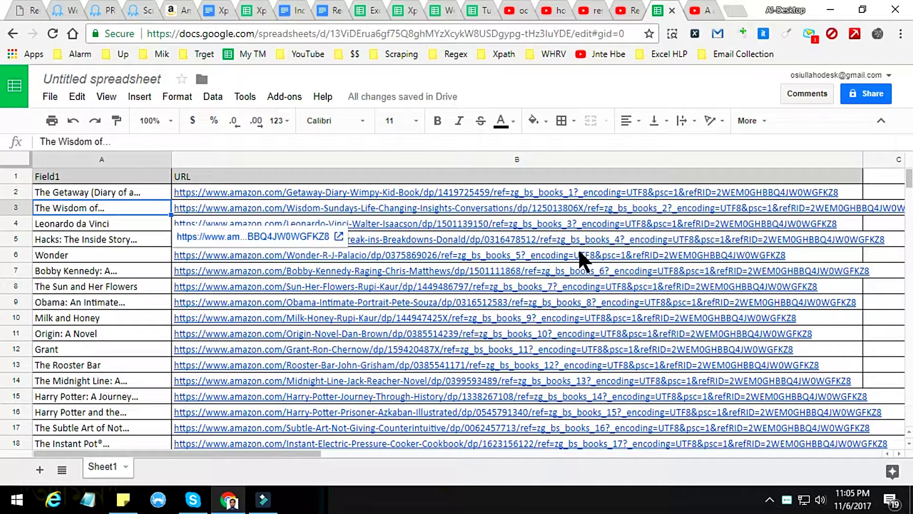
scroll(580, 253, "down", 3)
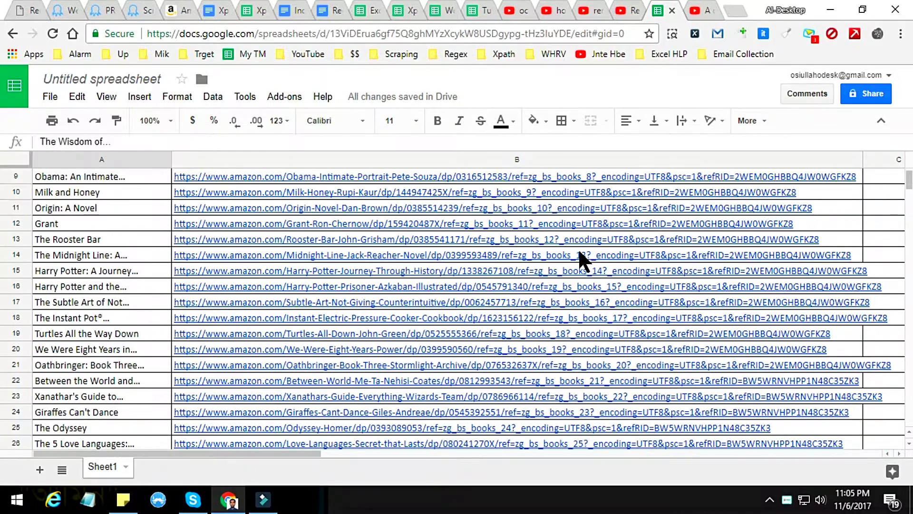
scroll(579, 253, "down", 1)
scroll(579, 253, "down", 3)
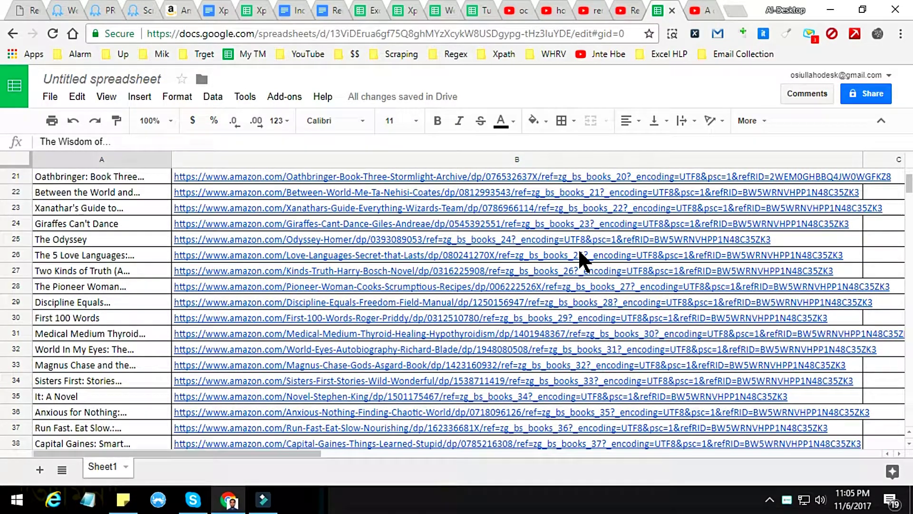
scroll(579, 253, "down", 3)
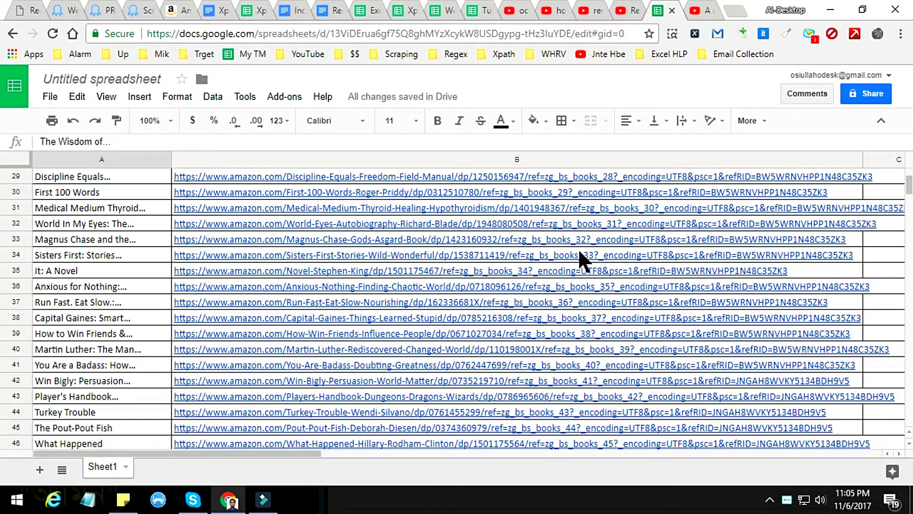
scroll(579, 253, "up", 3)
scroll(579, 253, "up", 3)
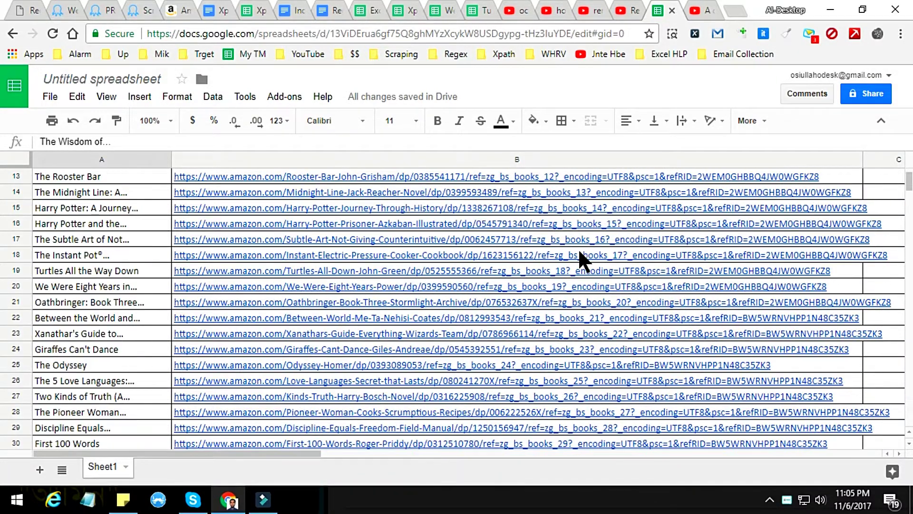
scroll(579, 253, "up", 3)
scroll(579, 260, "up", 2)
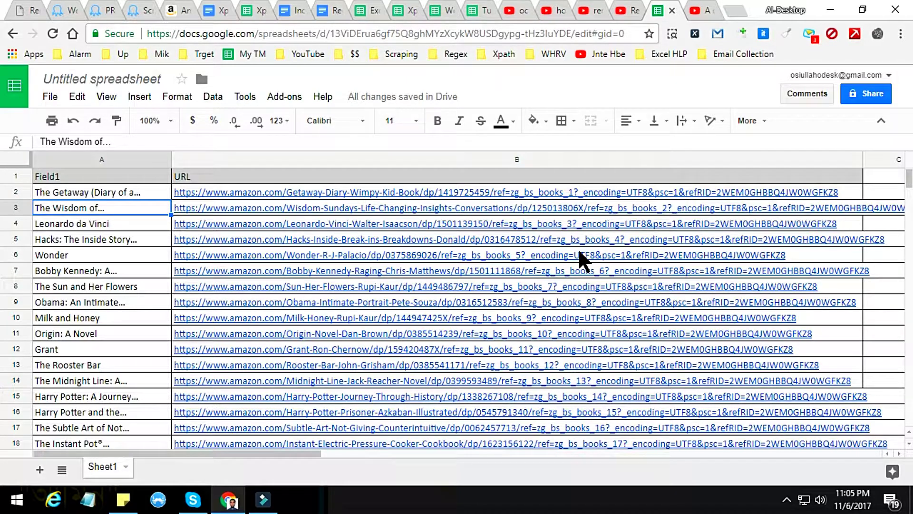
left_click(528, 193)
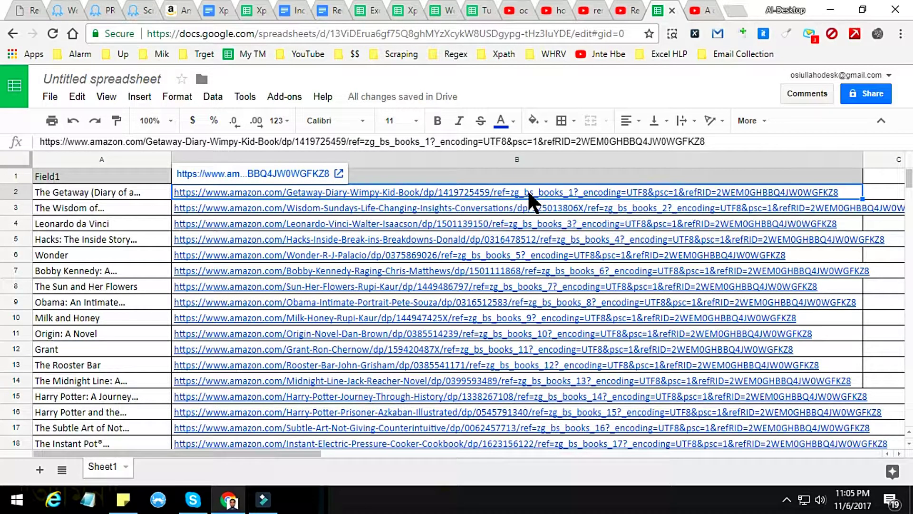
scroll(530, 194, "down", 7)
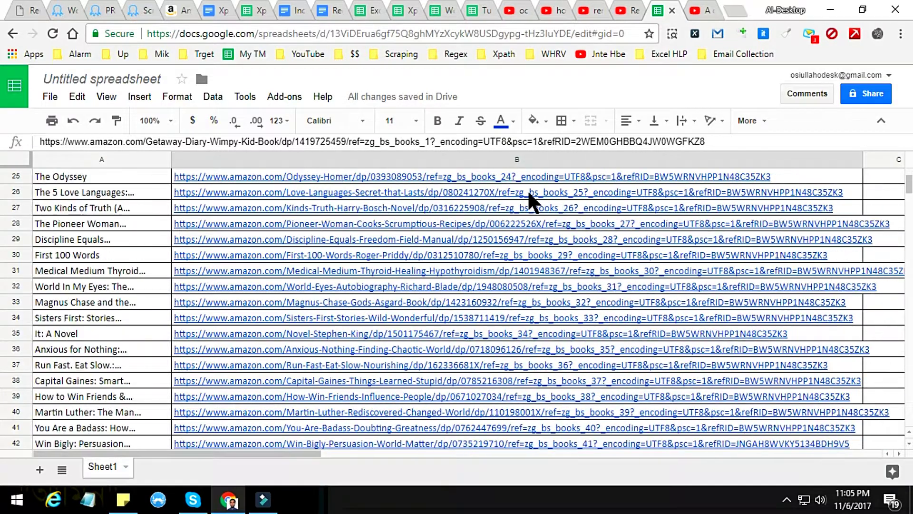
scroll(529, 194, "down", 7)
key("ctrl+Down")
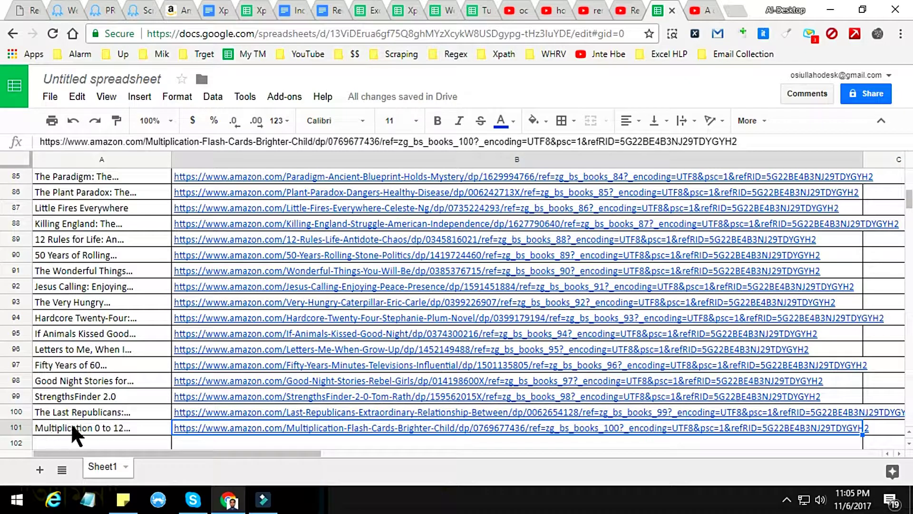
left_click(365, 427)
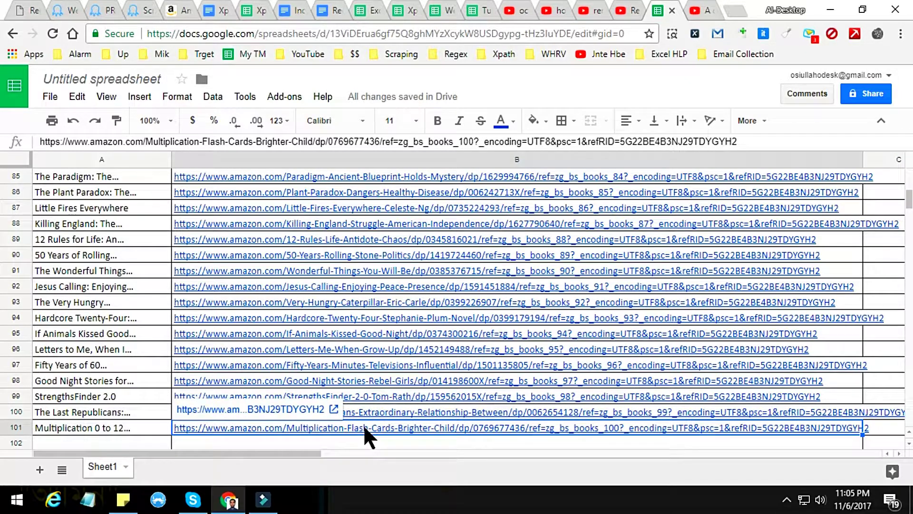
key("ctrl+Up")
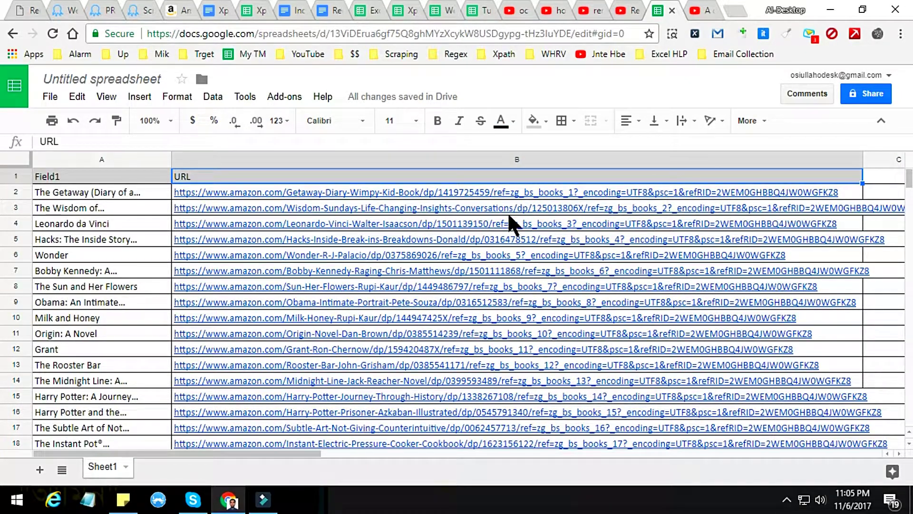
left_click(514, 192)
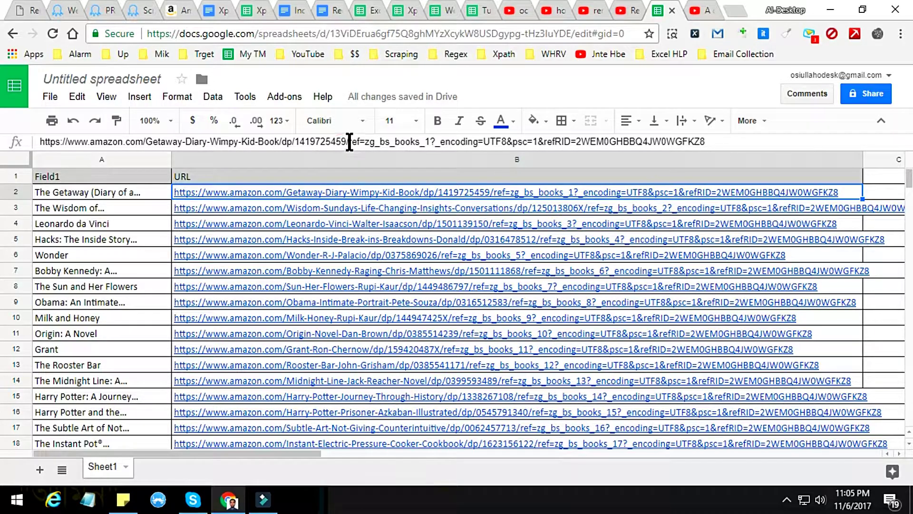
Step: Inspect the ref= tracking part of the first URL in B2 by marking it in edit mode
left_click_drag(350, 141, 728, 143)
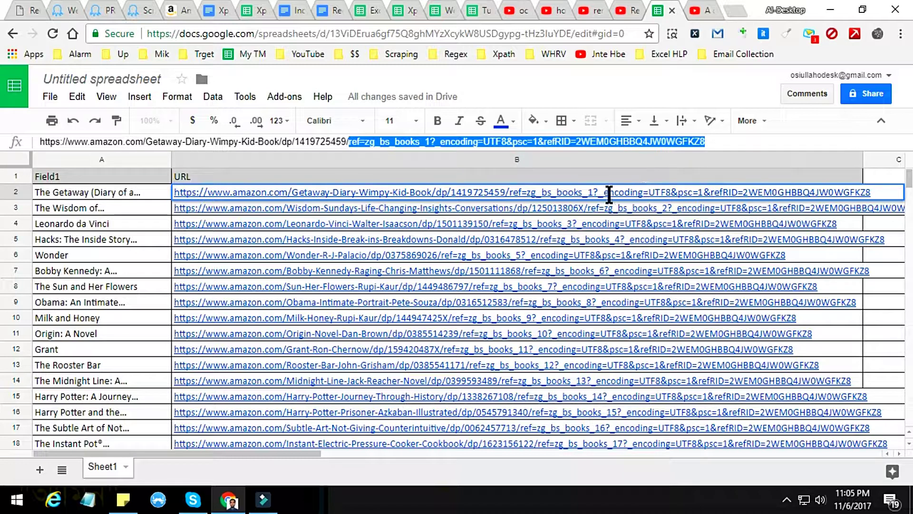
left_click(347, 142)
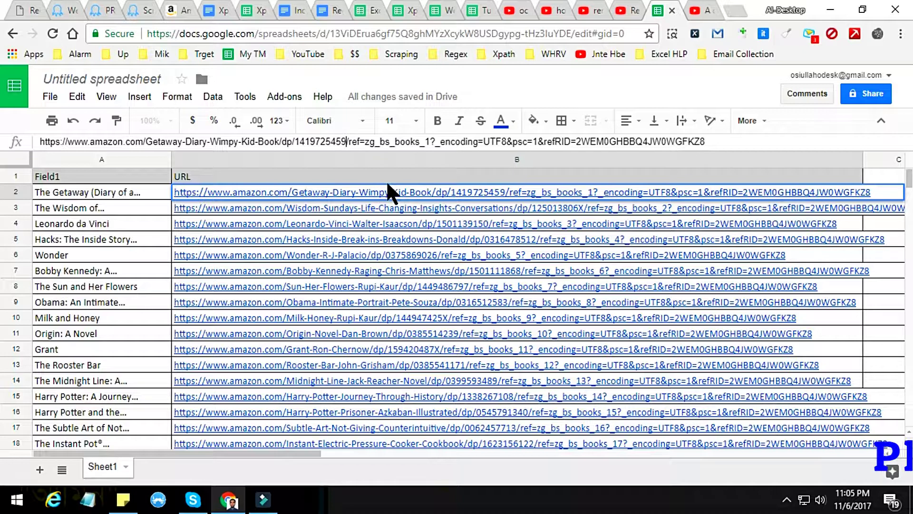
key("shift+Home")
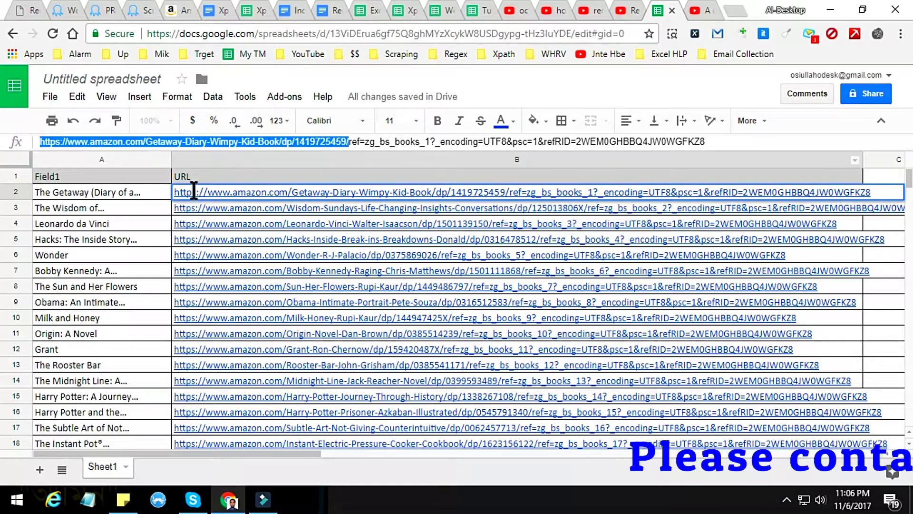
left_click(353, 143)
left_click(348, 143)
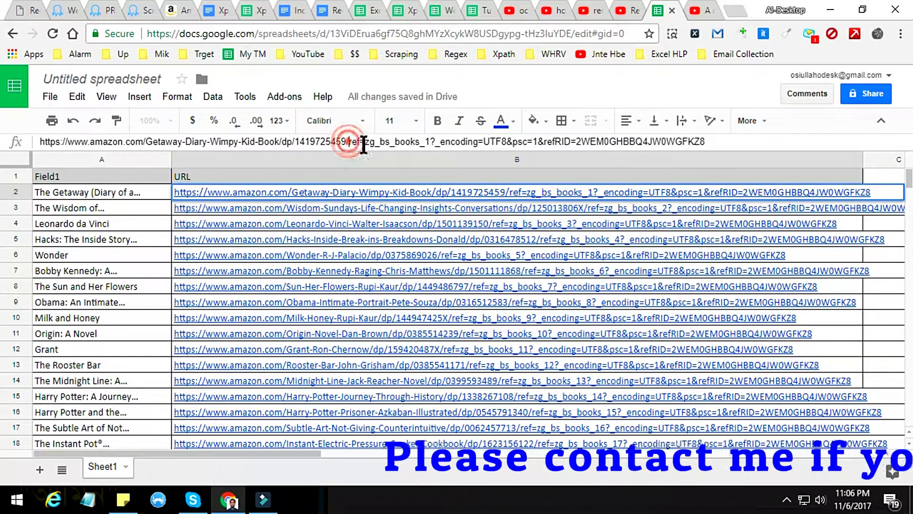
left_click(767, 138, "shift")
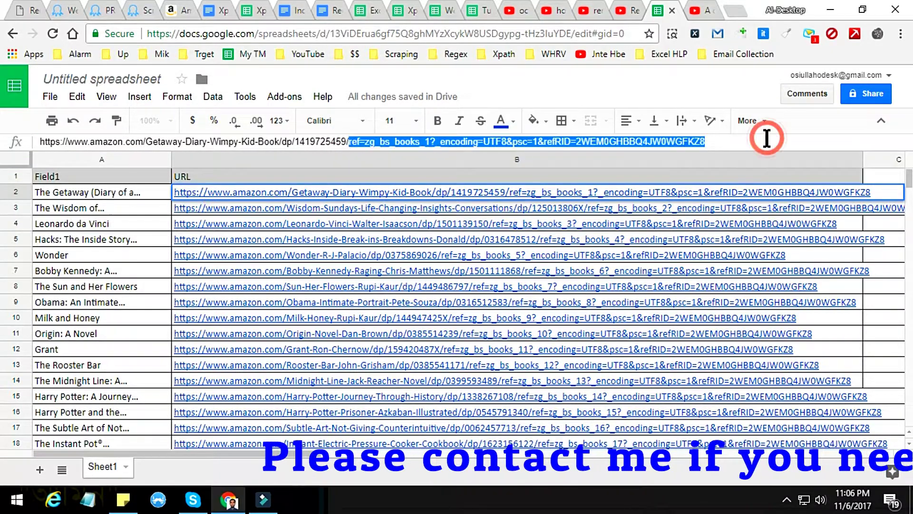
Step: Leave B2 unchanged and select the entire URL column B
left_click(154, 192)
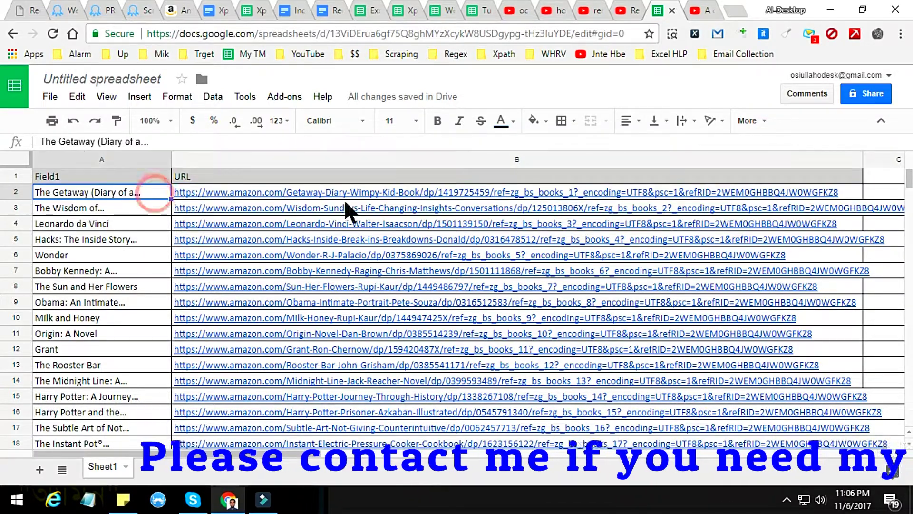
left_click(657, 192)
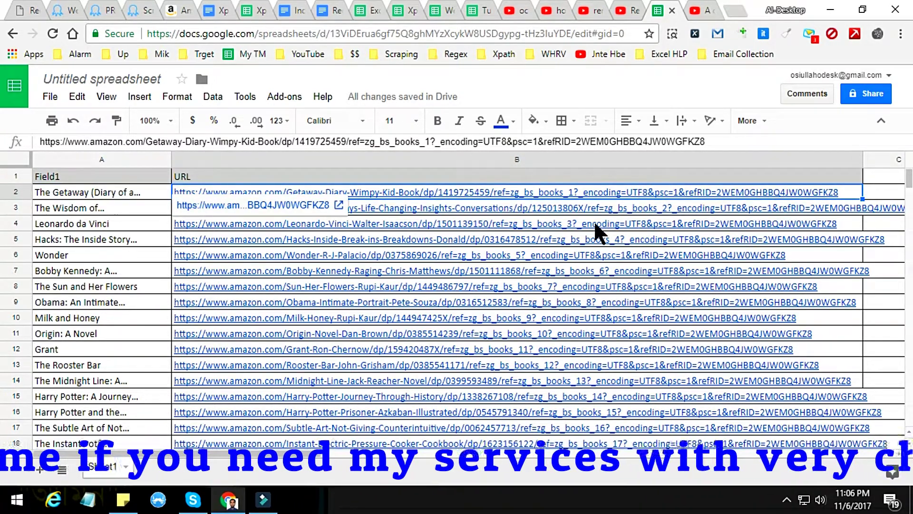
mouse_move(638, 193)
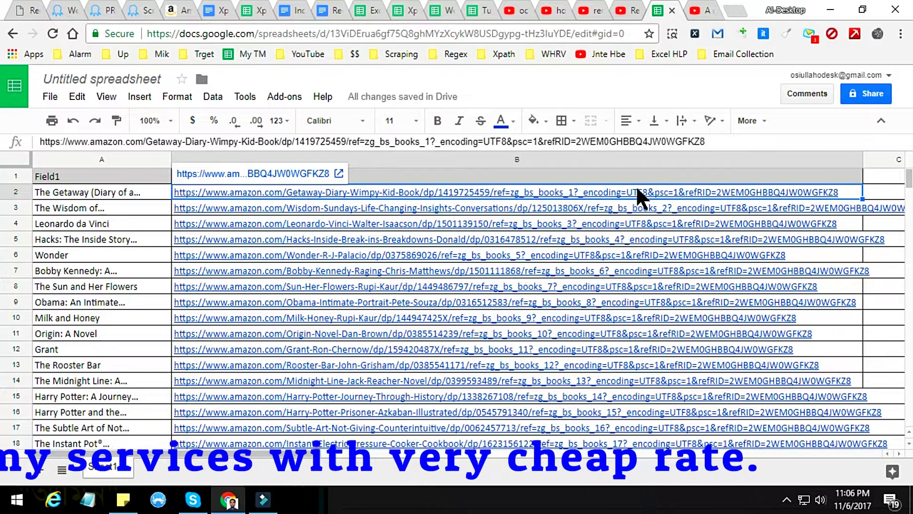
left_click(581, 158)
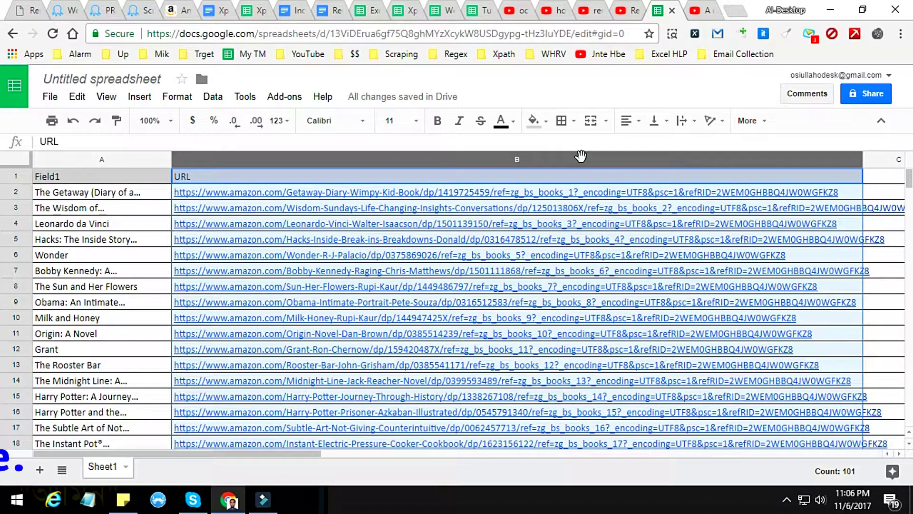
Step: Open Find and replace scoped to Sheet1!B:B, via Ctrl+H and then the Edit menu
key("ctrl+h")
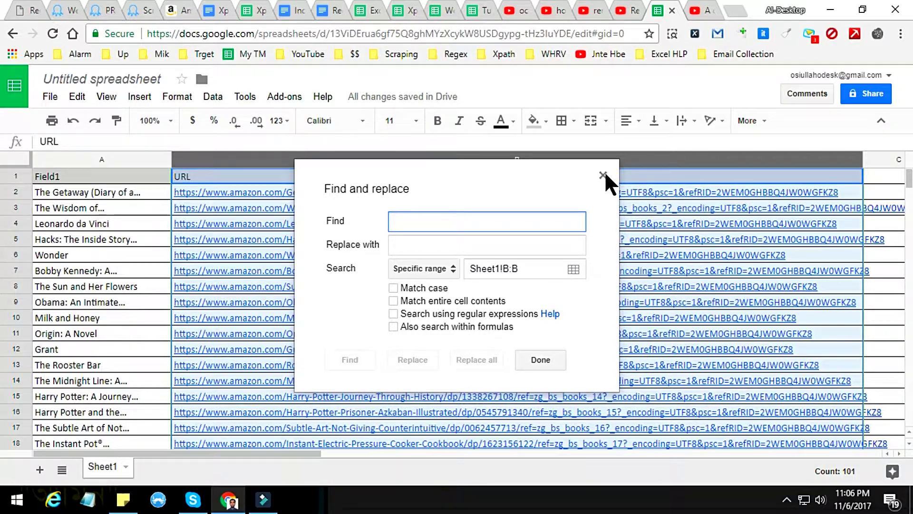
left_click(604, 175)
left_click(46, 98)
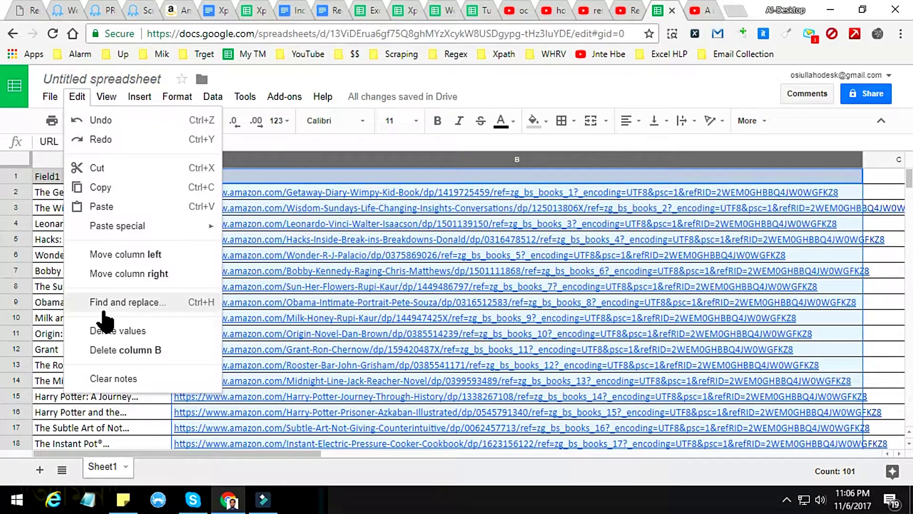
left_click(129, 303)
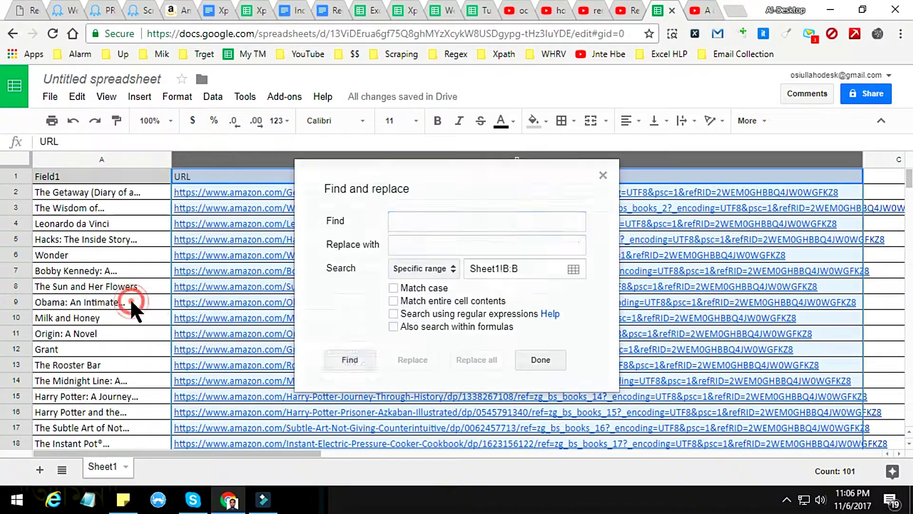
left_click(453, 217)
Step: Enter the find pattern ref=.* and leave the Replace with field empty
left_click_drag(468, 177, 549, 270)
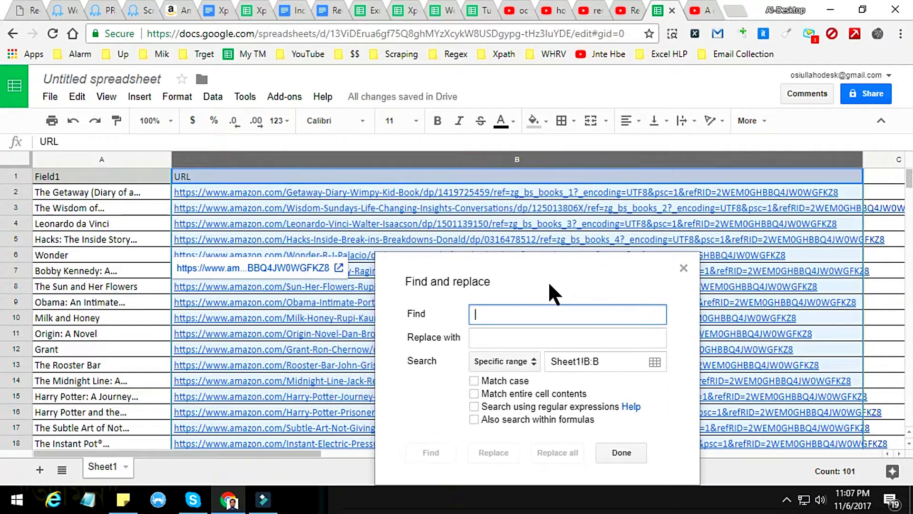
left_click(512, 313)
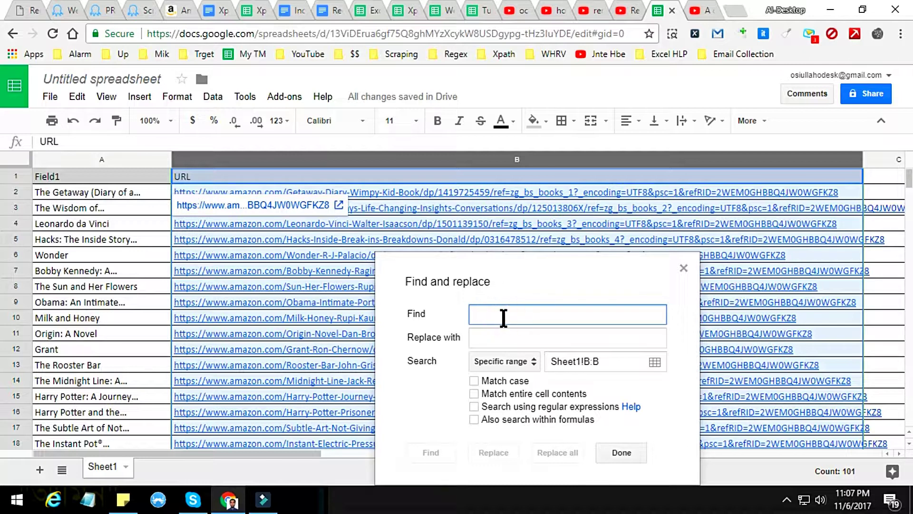
type("ref")
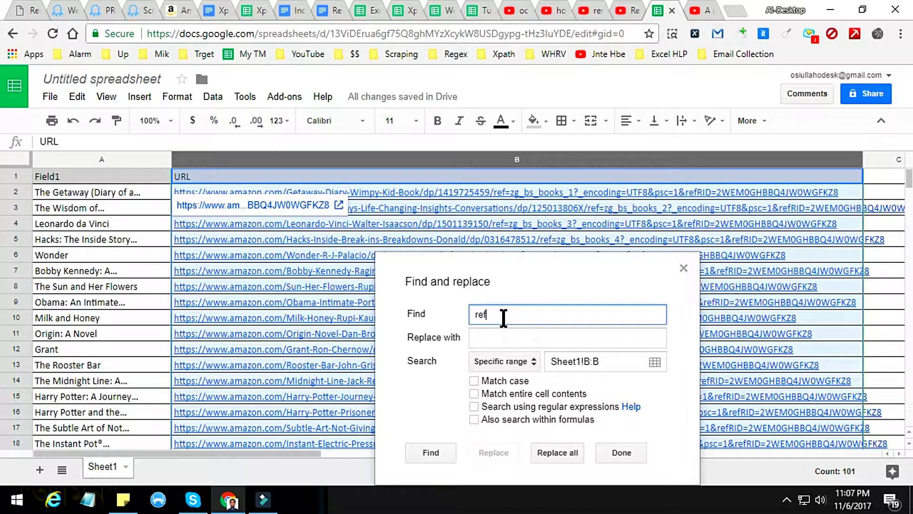
type("=.")
type("*")
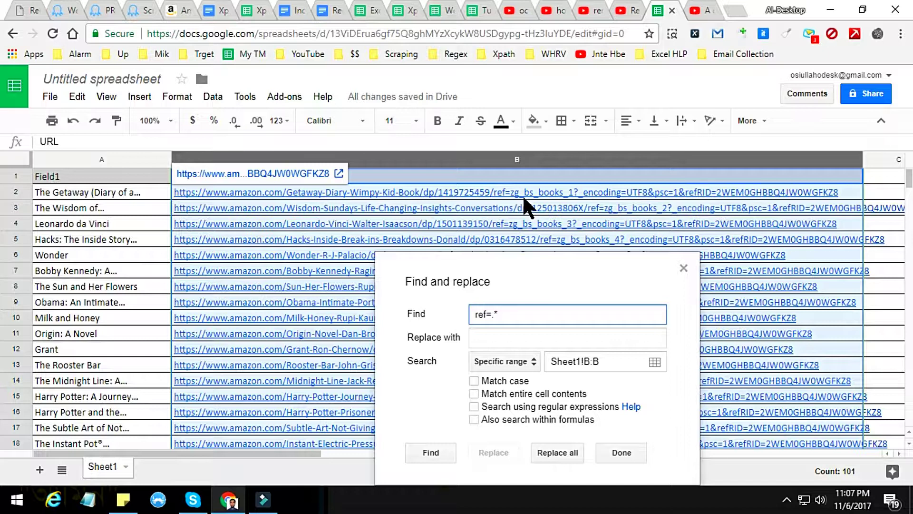
left_click(508, 316)
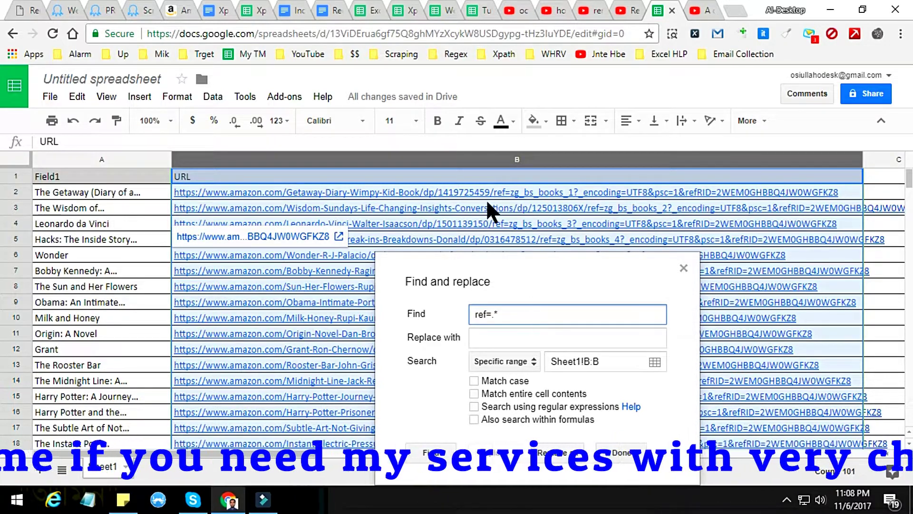
left_click(538, 315)
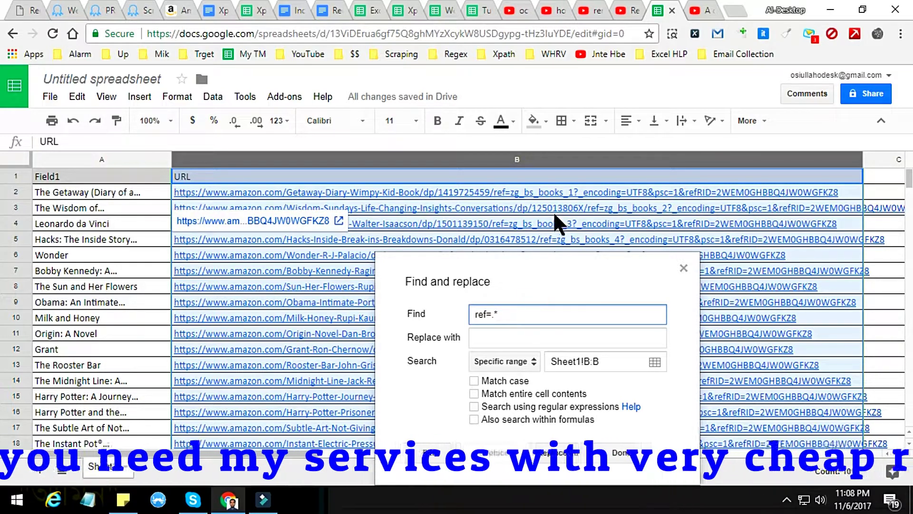
left_click(512, 337)
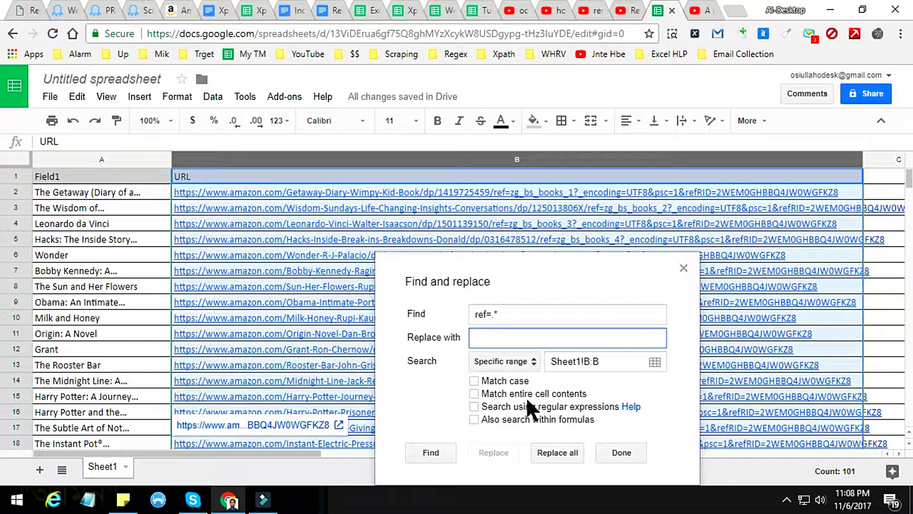
Step: Enable regular expressions, replace all ref= suffixes with nothing, and close the dialog
left_click(474, 406)
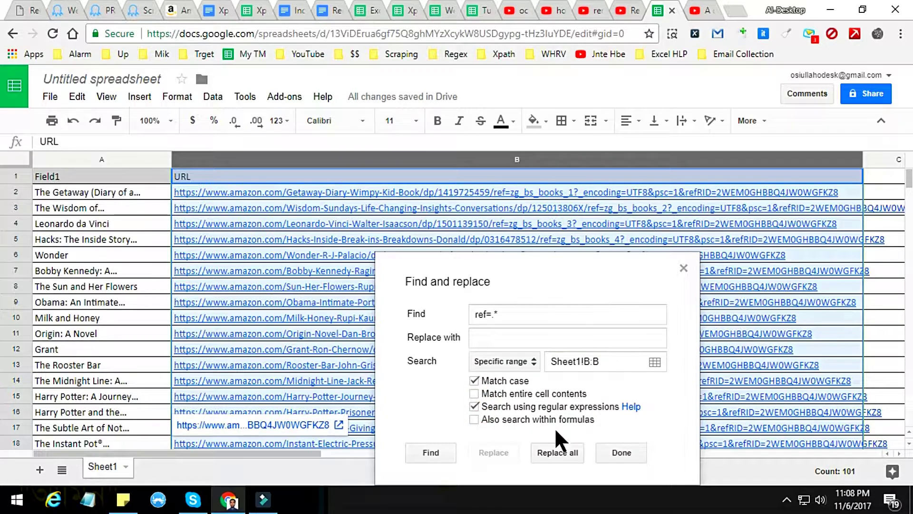
left_click(559, 452)
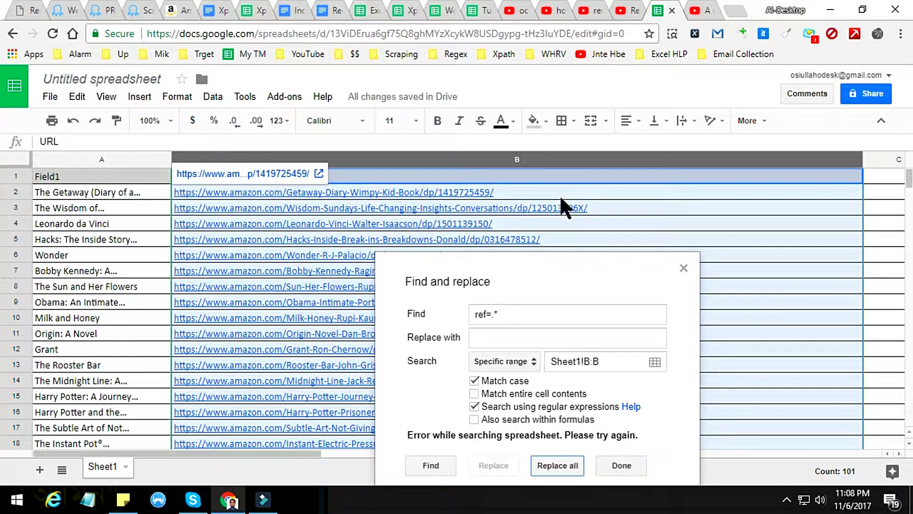
left_click(627, 466)
left_click(620, 194)
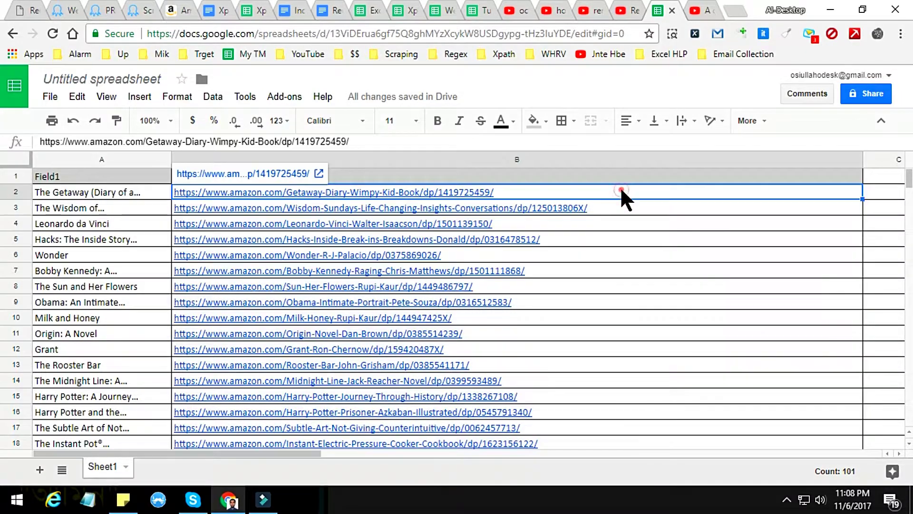
Step: Scroll down to check that the cleaned URLs run to B101
scroll(621, 190, "down", 4)
scroll(622, 190, "down", 4)
scroll(624, 244, "down", 8)
scroll(624, 255, "down", 8)
scroll(624, 265, "down", 6)
scroll(625, 279, "down", 5)
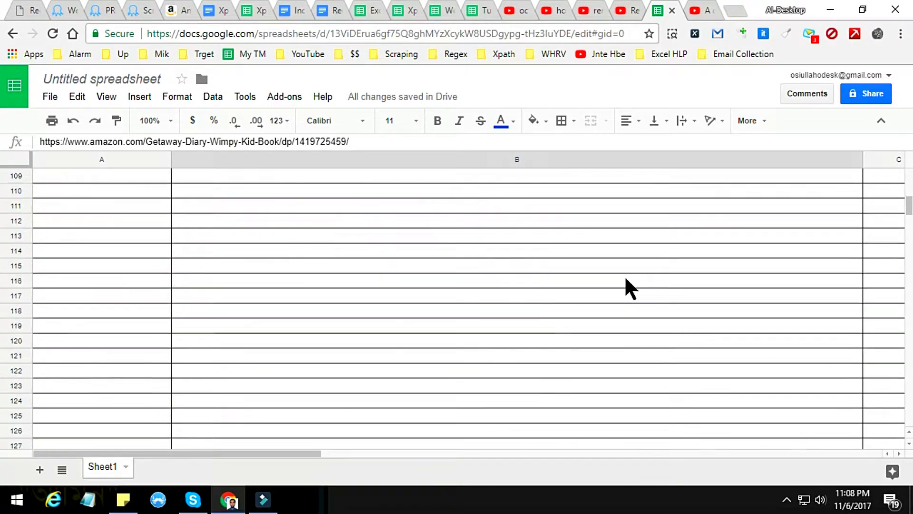
scroll(626, 280, "up", 3)
left_click(579, 241)
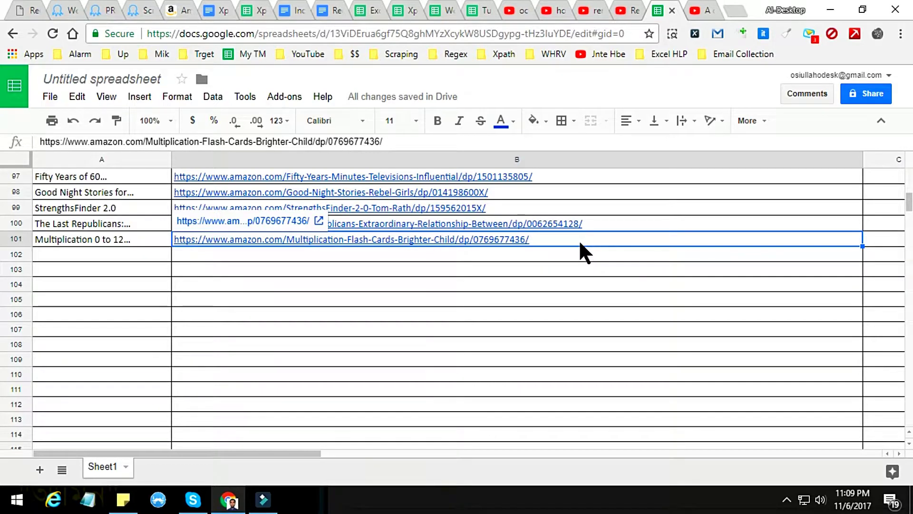
Step: Return to the top of the sheet and narrow column B to fit the shortened links
key("ctrl+Home")
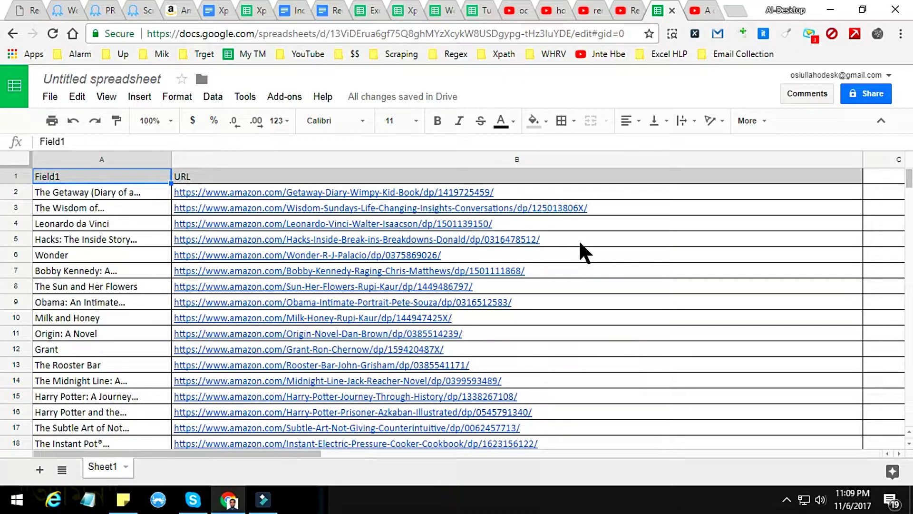
mouse_move(863, 159)
left_mouse_down()
mouse_move(554, 305)
mouse_move(557, 266)
left_mouse_up()
left_click(596, 226)
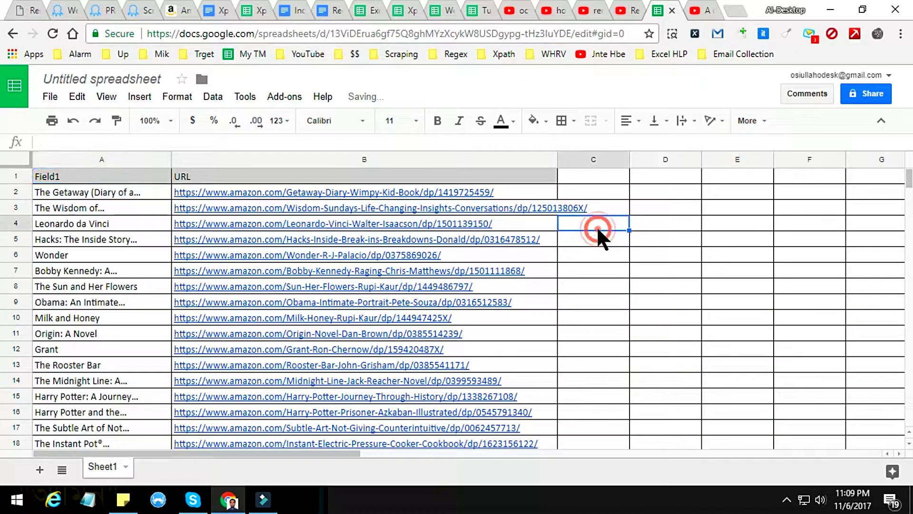